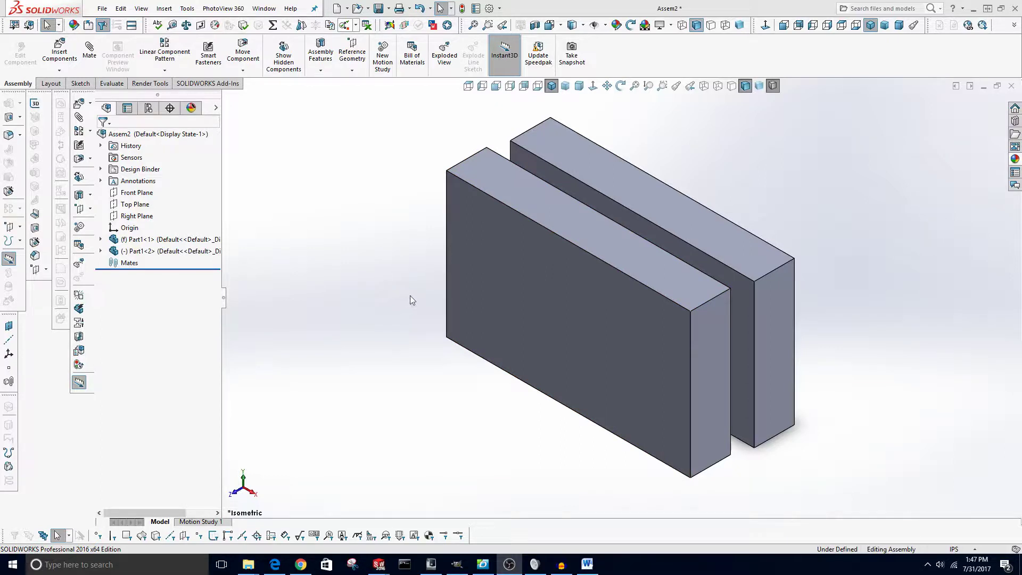
Nudge the front Part1<2> block a little to the right, then deselect it.
mouse_move(574, 309)
mouse_down()
mouse_move(639, 297)
mouse_move(584, 305)
mouse_up()
click(827, 182)
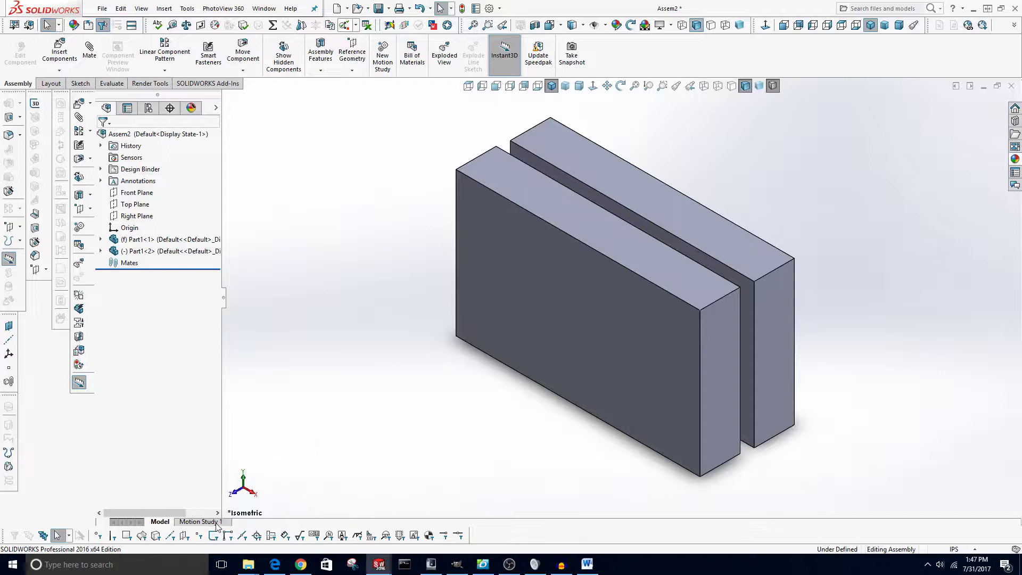
Open the Motion Study 1 timeline and cancel the Animation Wizard without creating an animation.
click(200, 522)
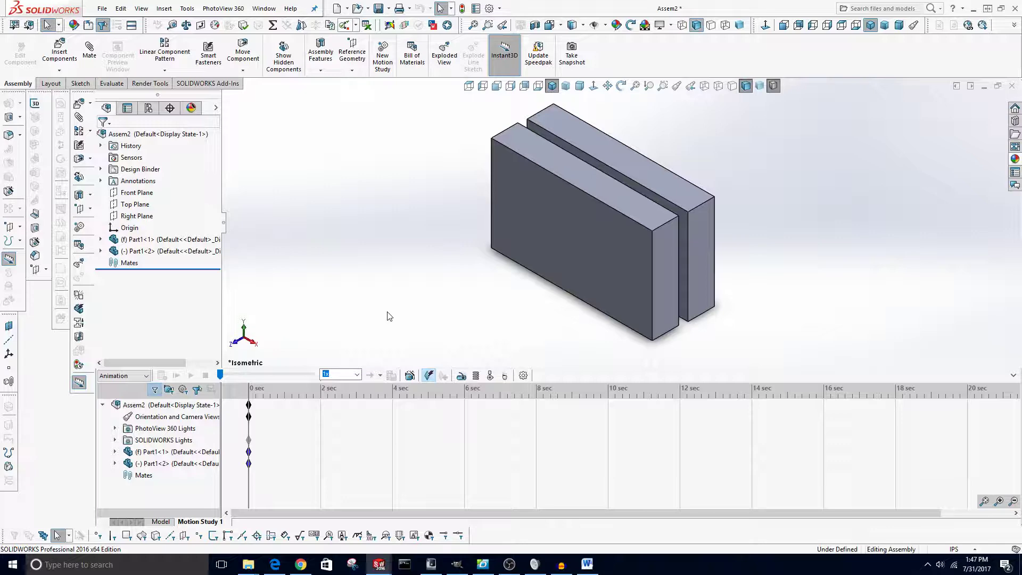
click(409, 376)
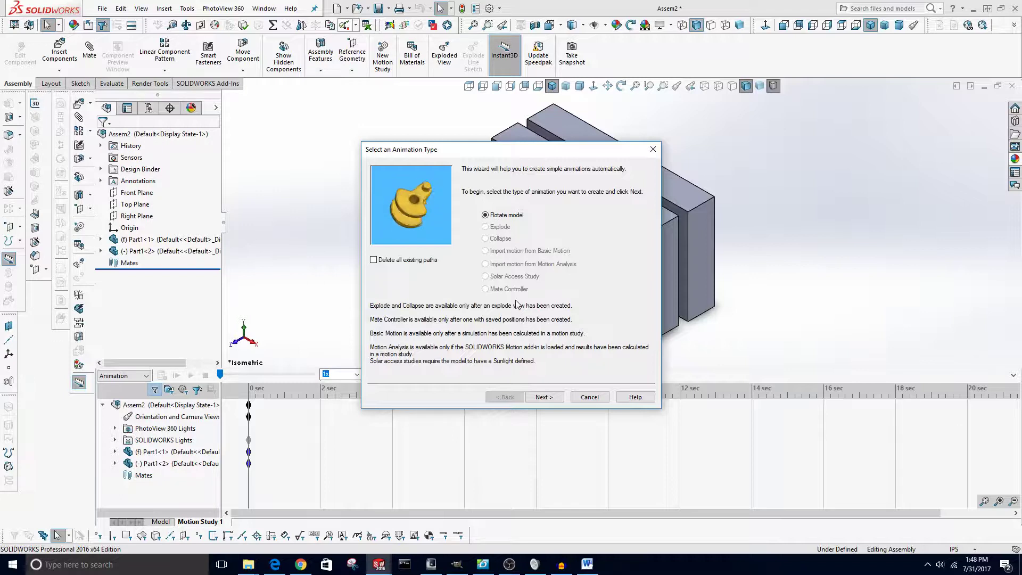
click(590, 397)
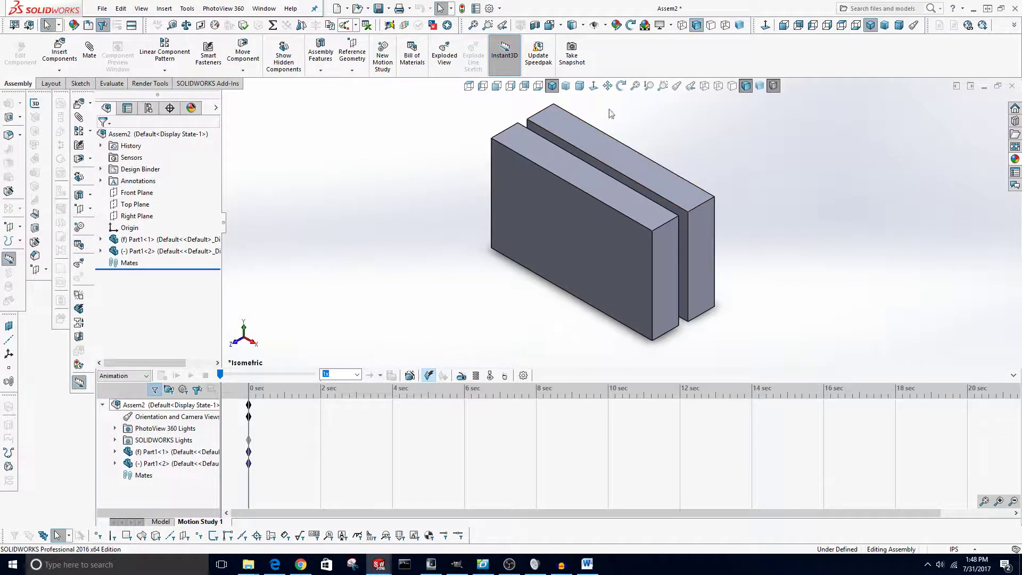
In Normal To view, drag Part1<2> back in line beside the rear block, then return to isometric.
click(595, 87)
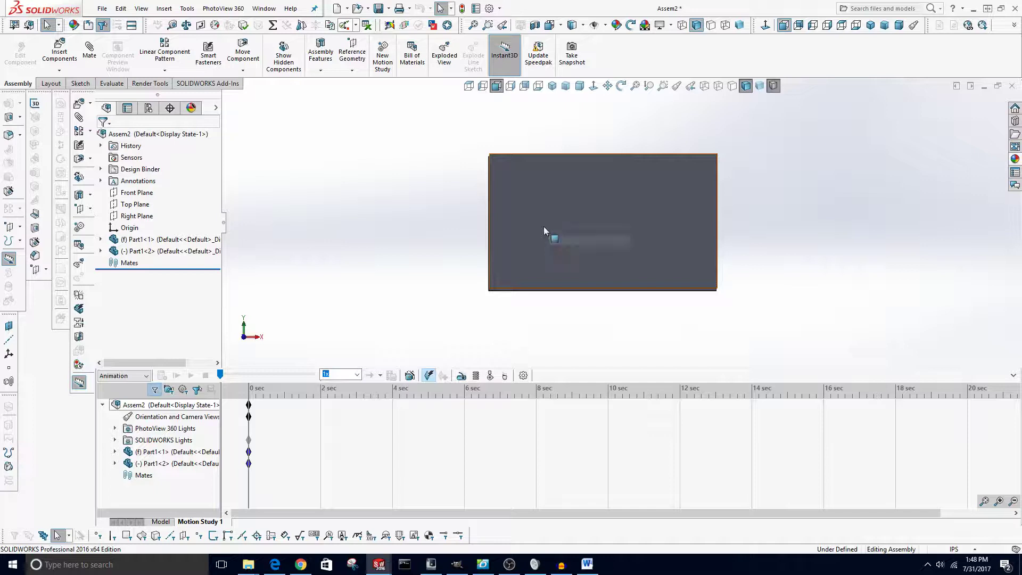
mouse_move(544, 226)
mouse_down()
mouse_move(598, 206)
mouse_move(548, 226)
mouse_up()
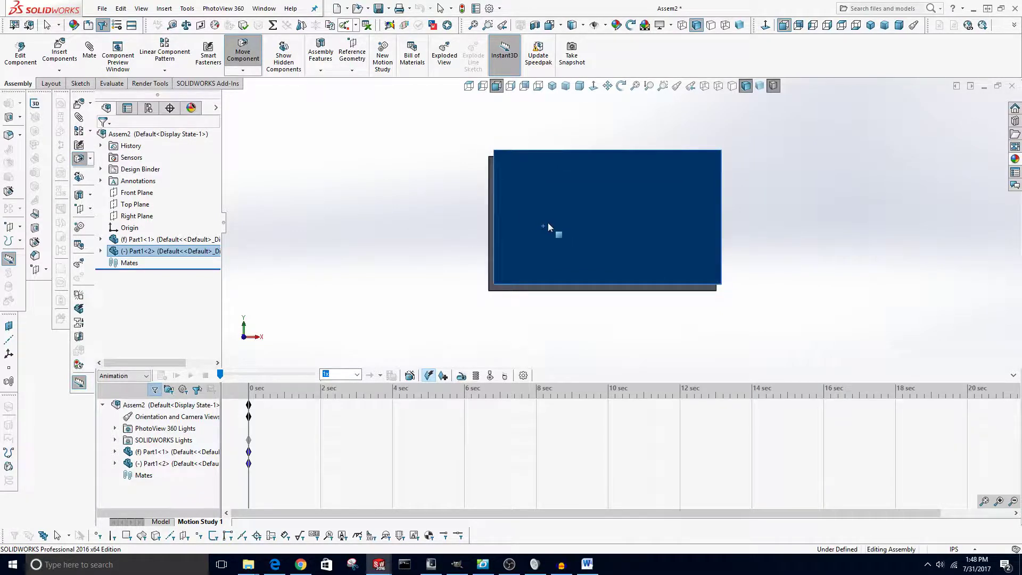
key(Escape)
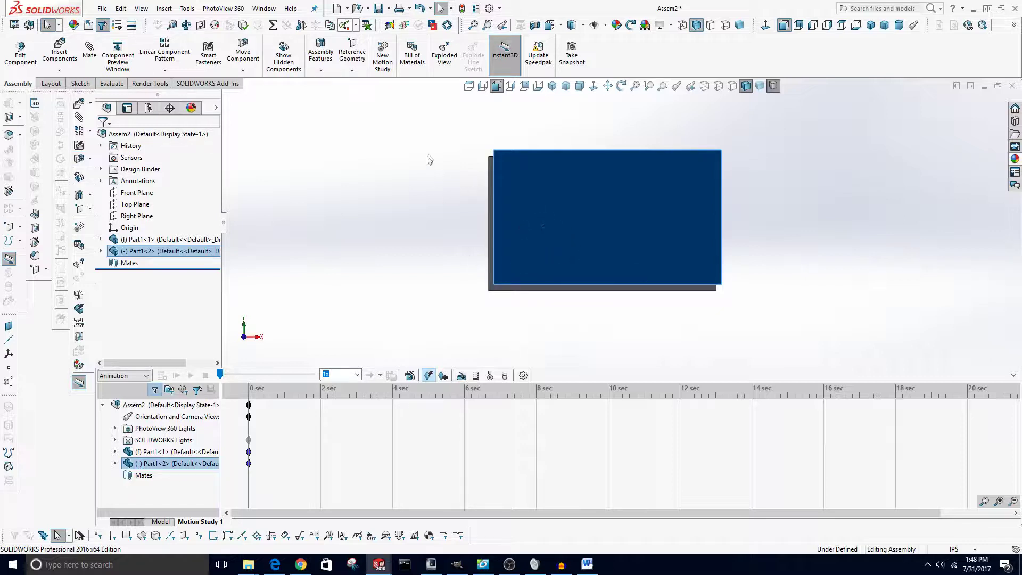
drag(568, 226, 780, 169)
drag(668, 296, 560, 228)
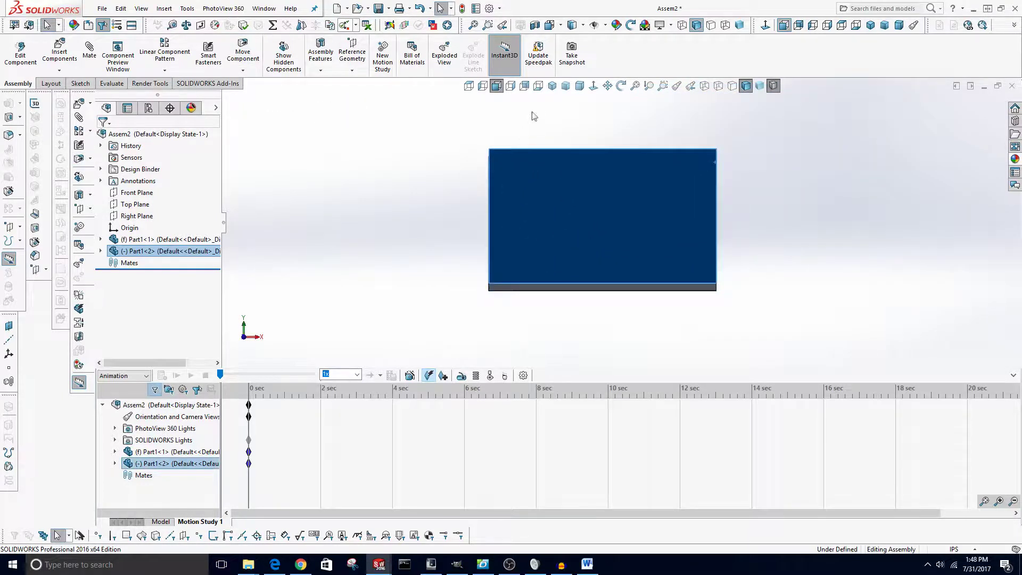
click(552, 86)
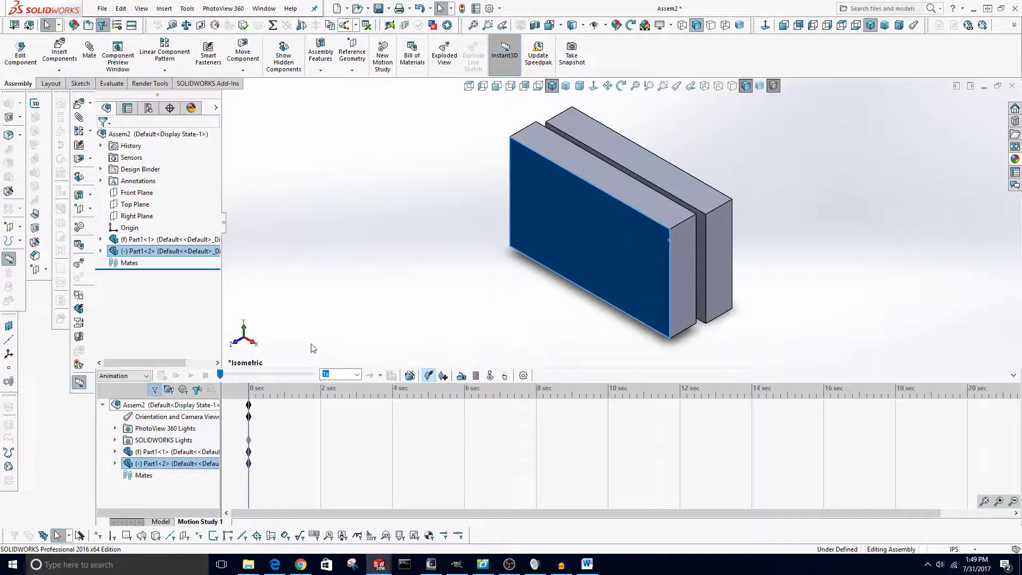
mouse_move(615, 250)
mouse_down()
mouse_move(552, 278)
mouse_move(612, 255)
mouse_up()
click(817, 241)
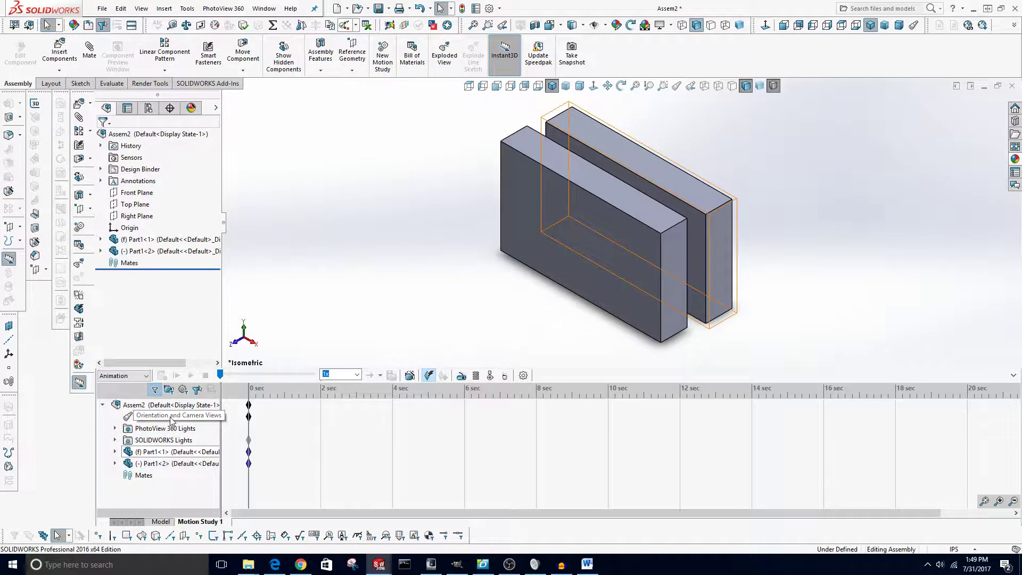
Enable view key creation for Orientation and Camera Views and reset the view to isometric.
right_click(140, 420)
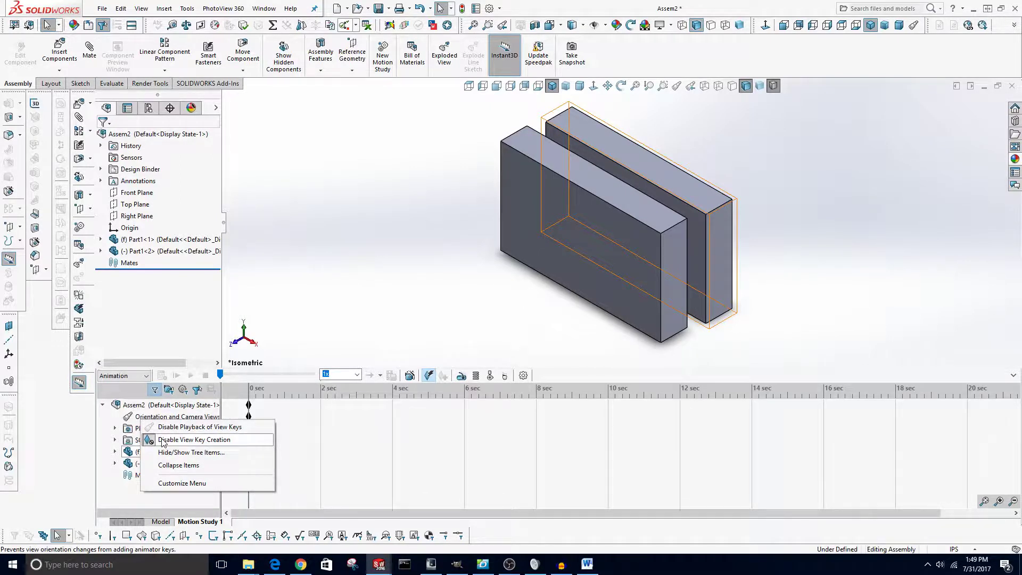
click(207, 439)
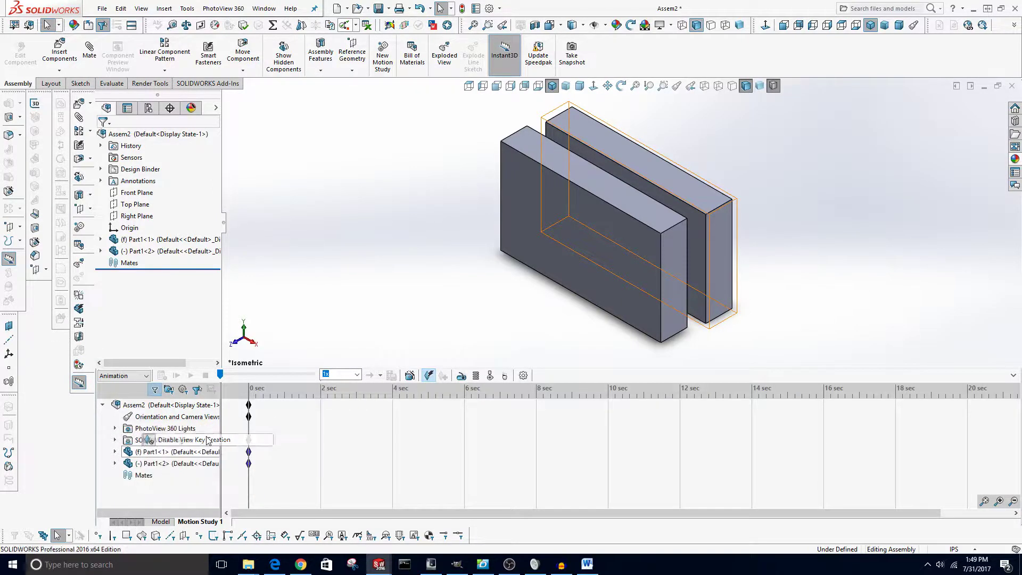
click(412, 290)
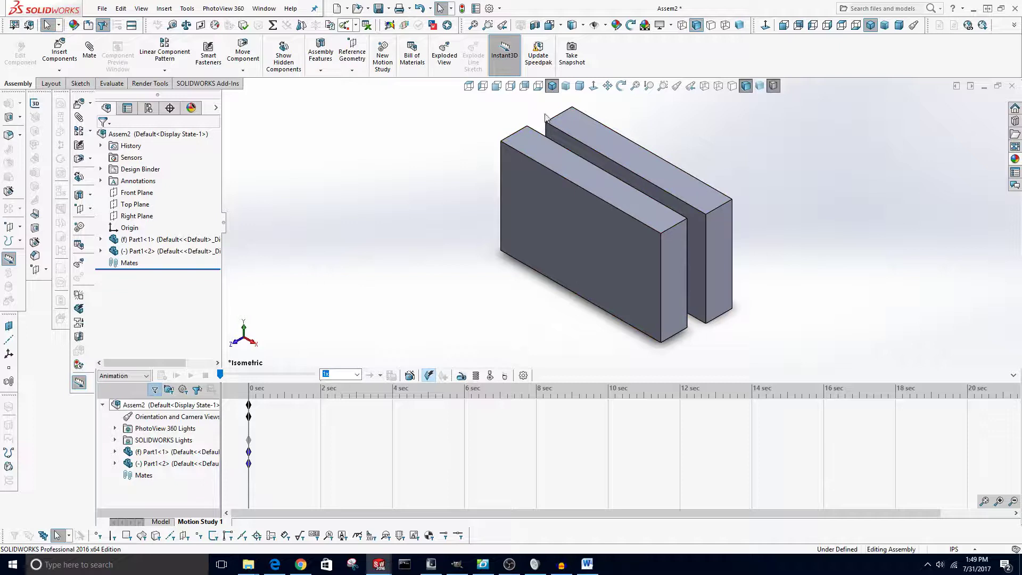
click(552, 86)
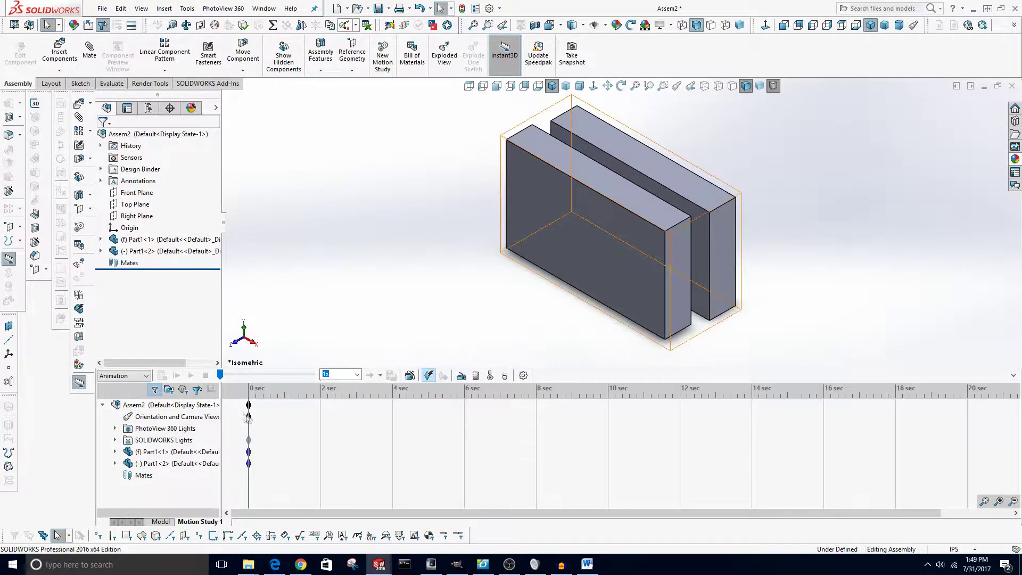
click(322, 421)
Record camera orientation keys at 2 and 4 seconds by rotating the view, previewing each.
middle_drag(579, 257, 684, 250)
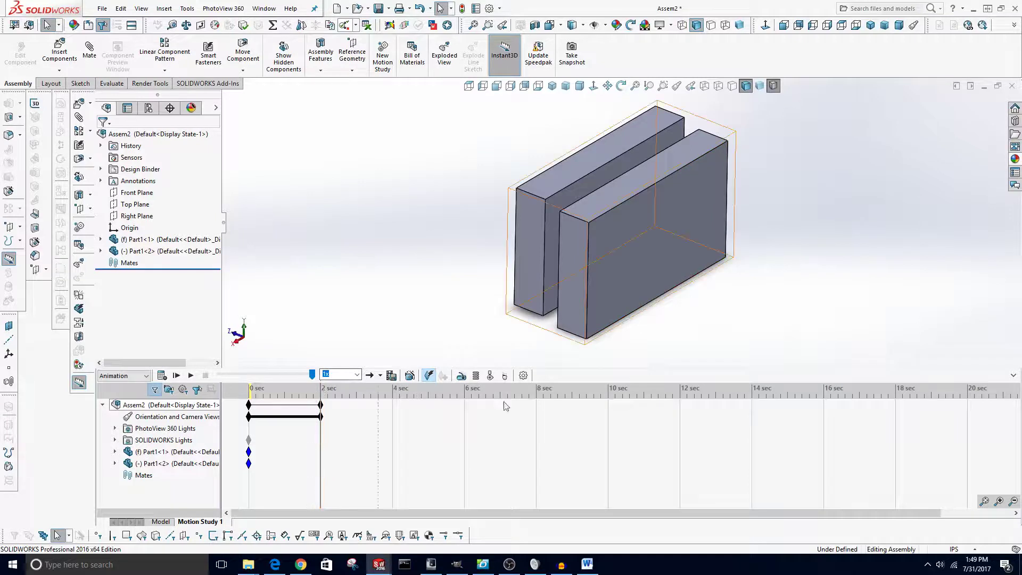
click(178, 375)
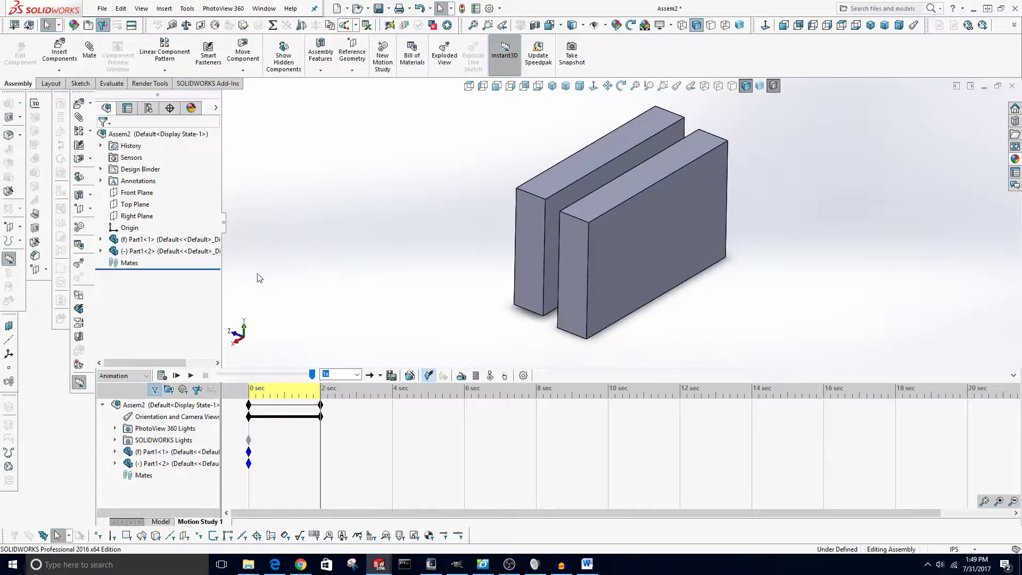
click(394, 419)
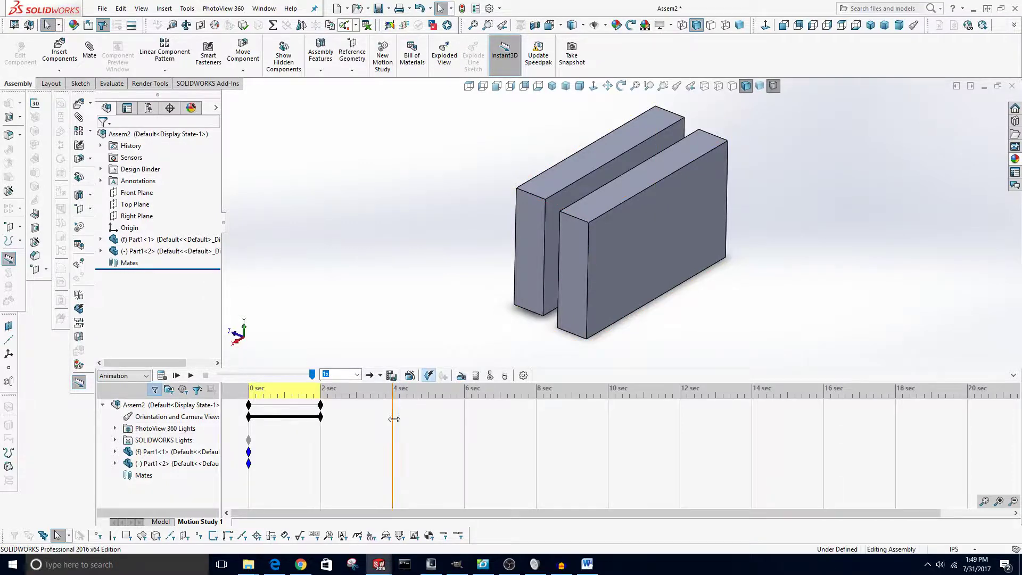
middle_drag(736, 216, 620, 440)
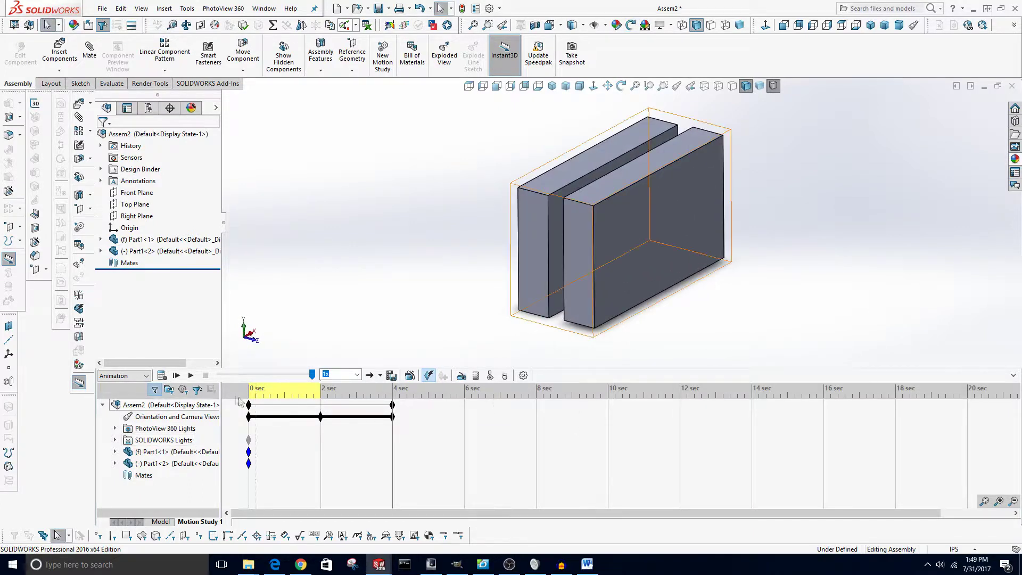
click(190, 375)
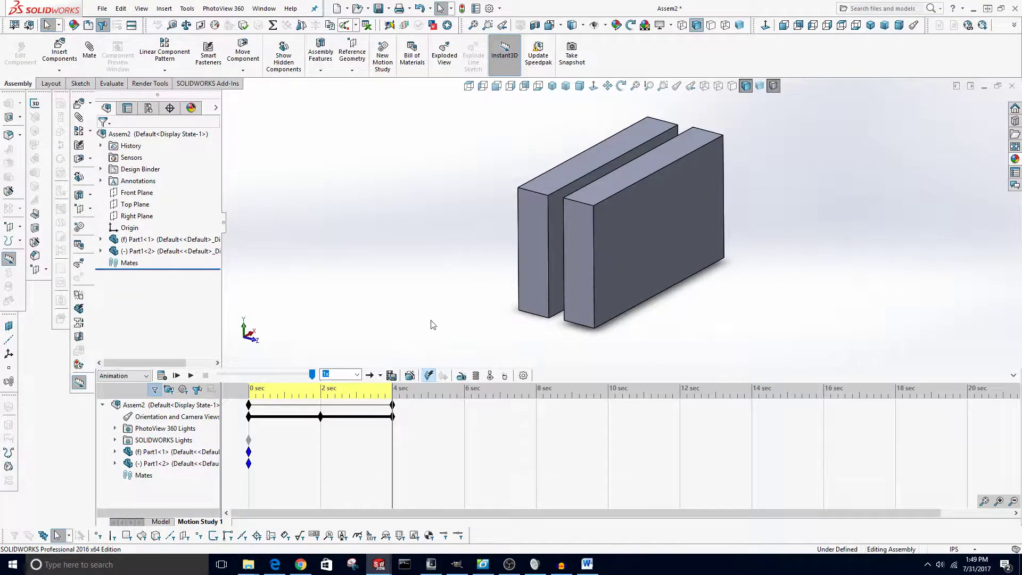
click(464, 418)
Add keys at 6 seconds, preview the animation, and check the camera views at 4 and 6 seconds.
right_click(465, 416)
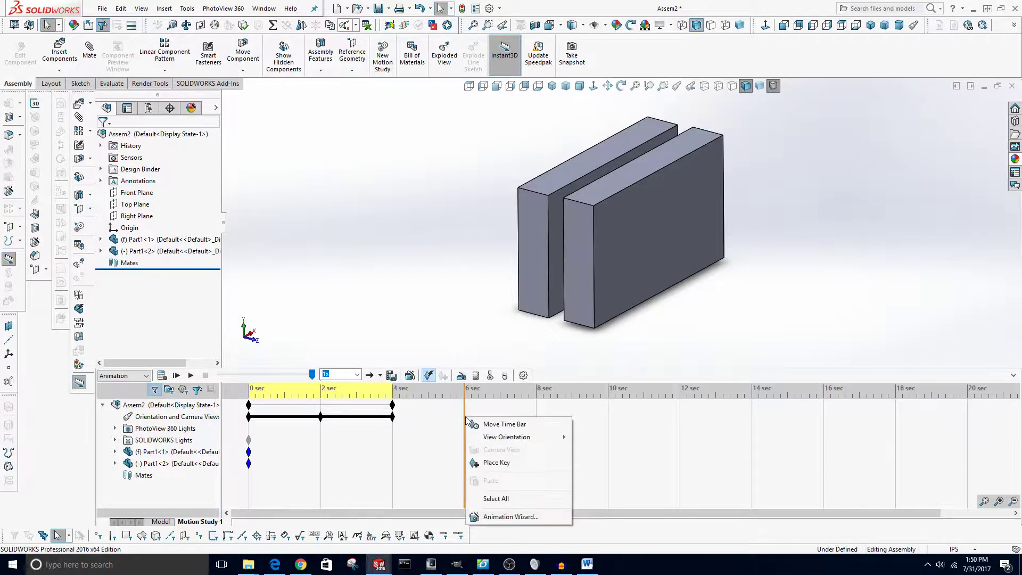
click(485, 464)
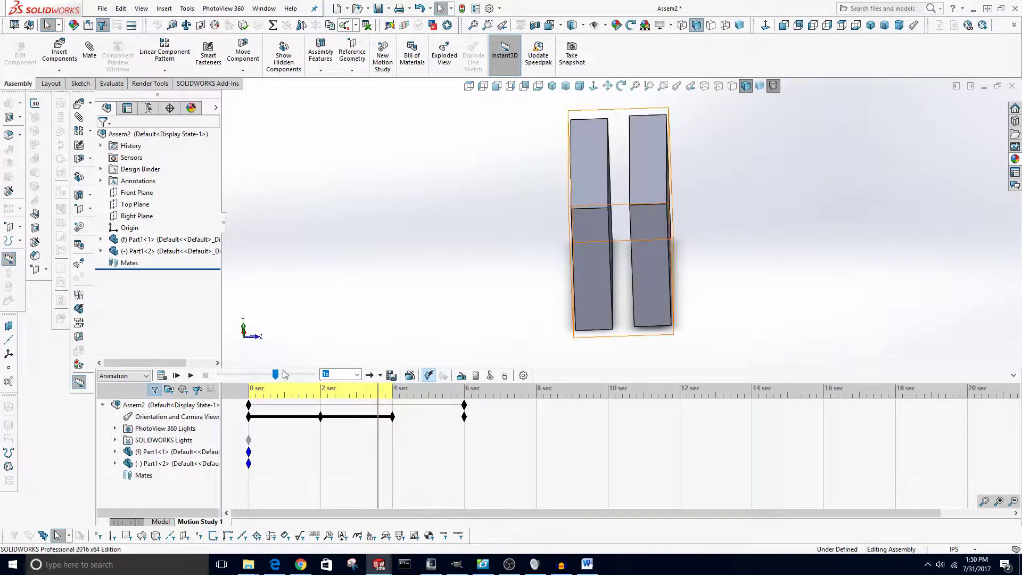
click(191, 376)
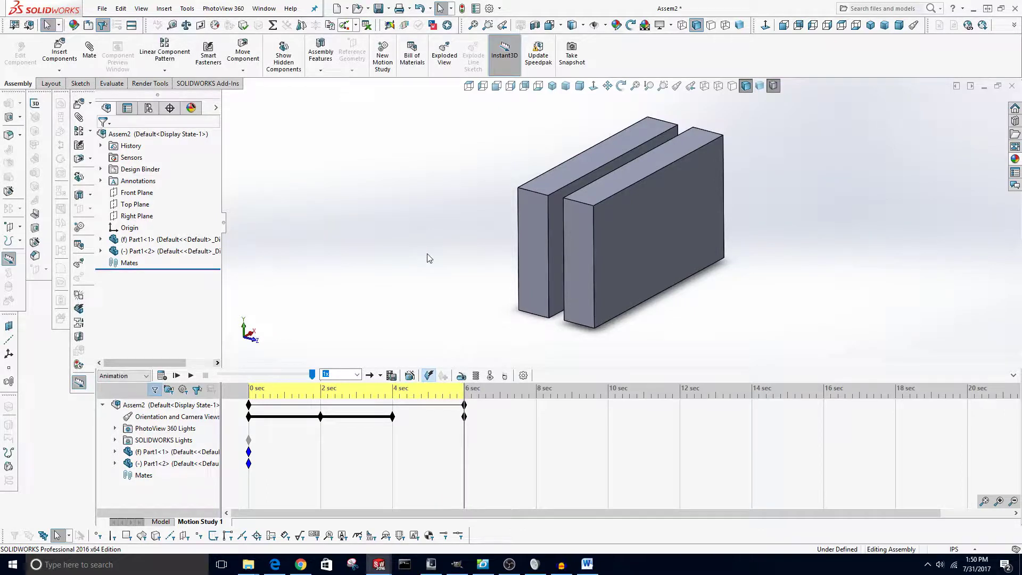
click(538, 415)
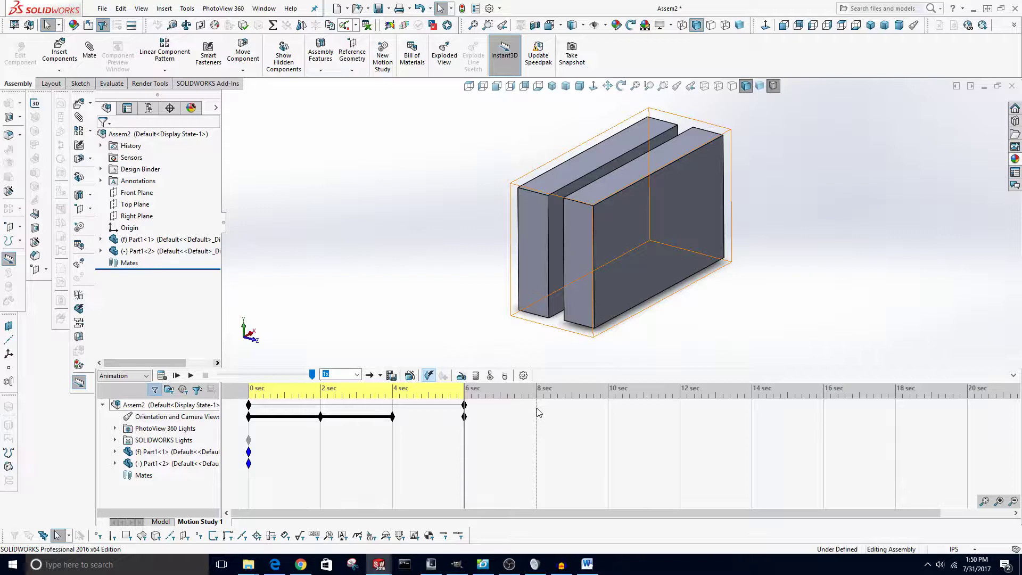
click(458, 418)
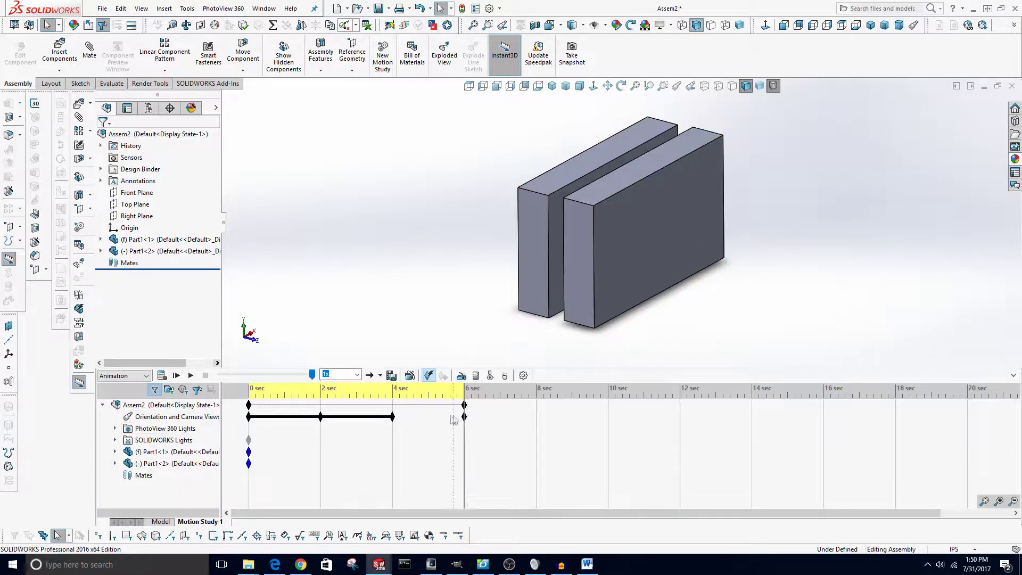
click(393, 416)
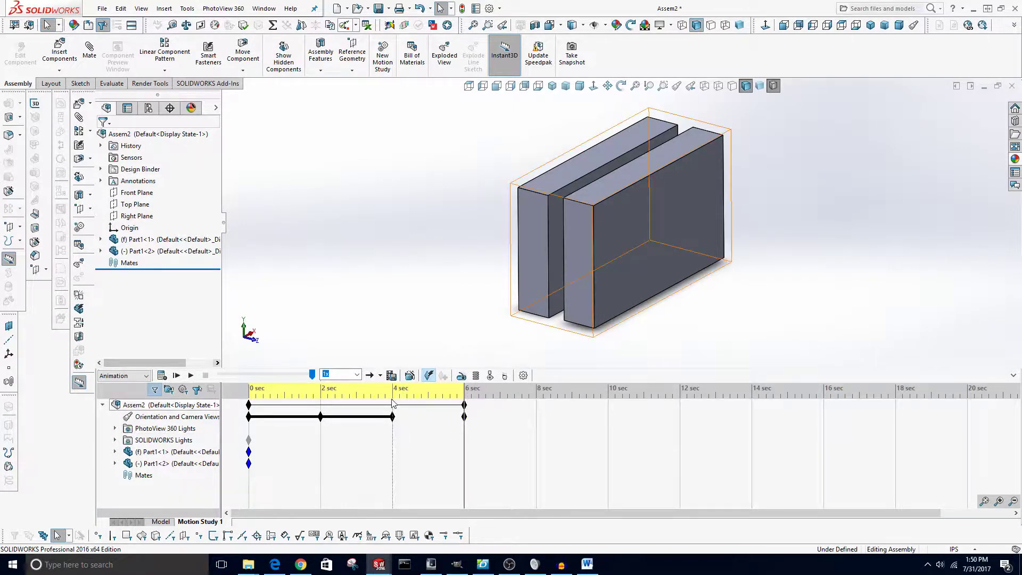
click(465, 396)
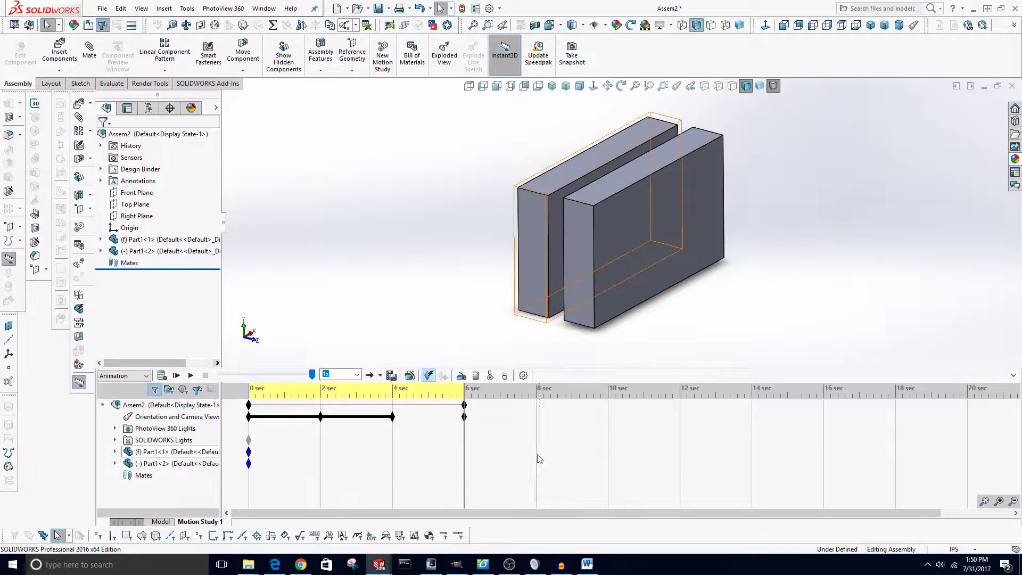
Drag Part1<2> away at 8 sec and copy its 0 sec key to 6 sec, then replay.
click(674, 232)
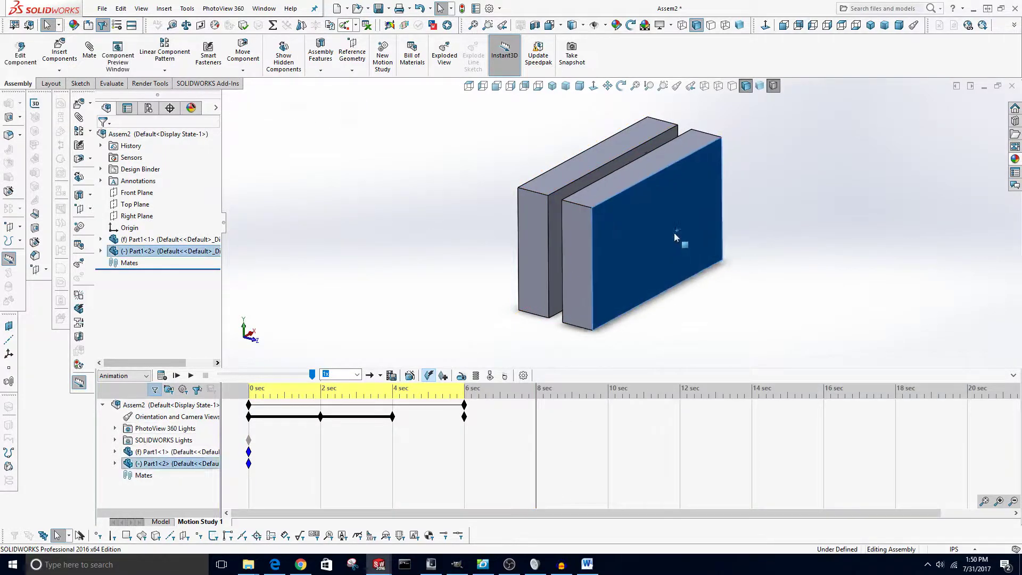
drag(674, 233, 844, 197)
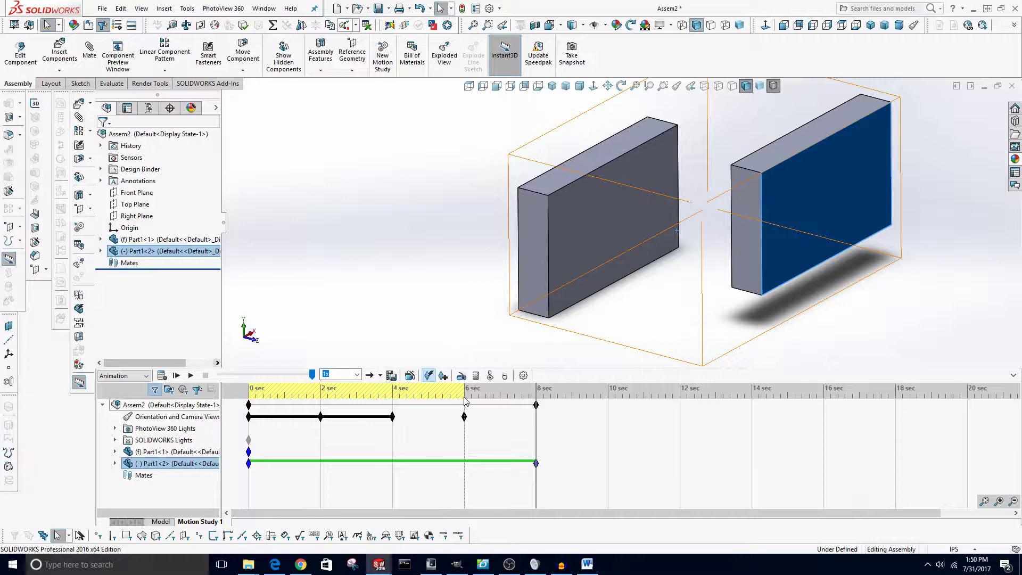
click(176, 376)
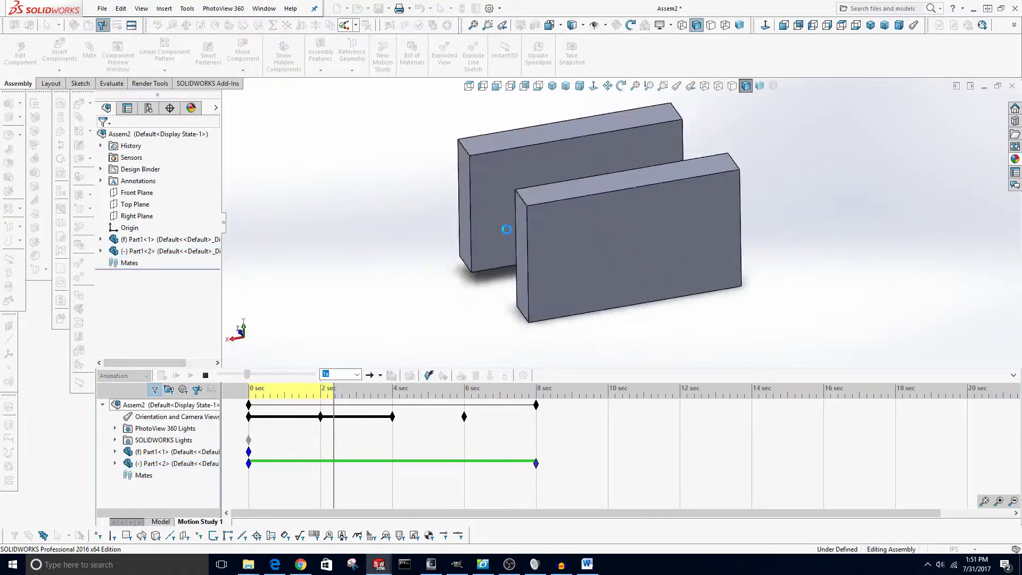
click(465, 407)
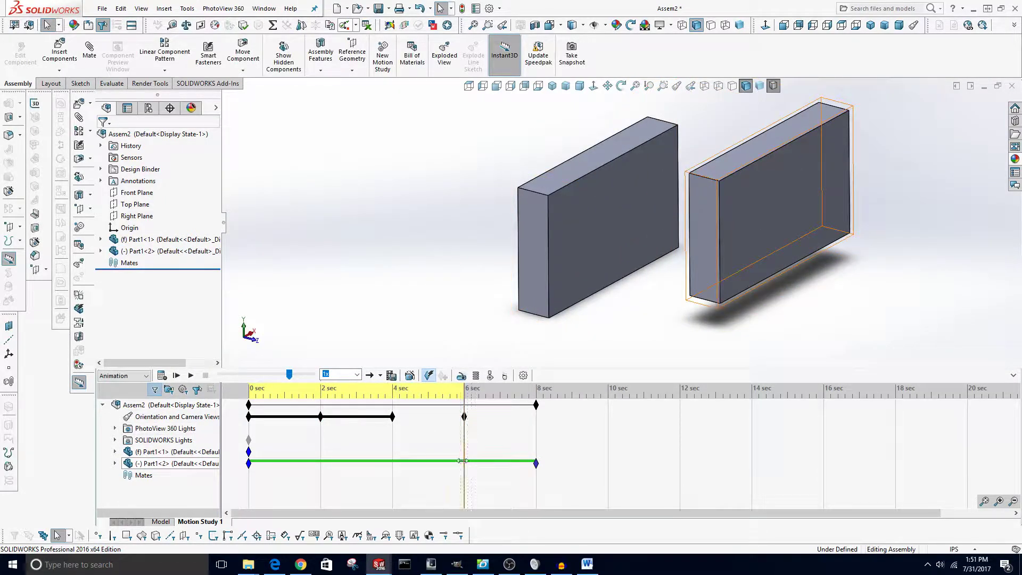
drag(463, 461, 248, 464)
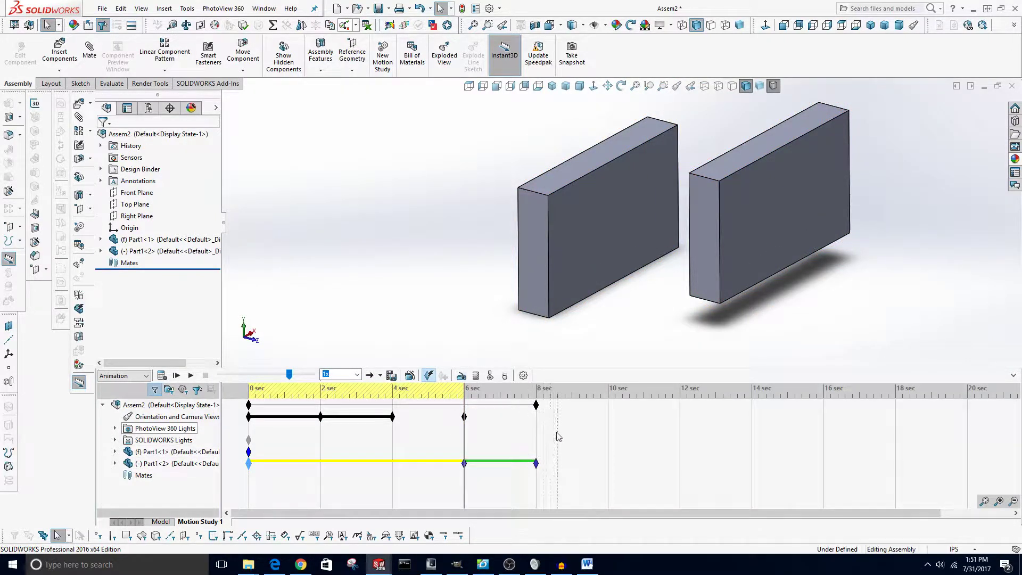
click(162, 375)
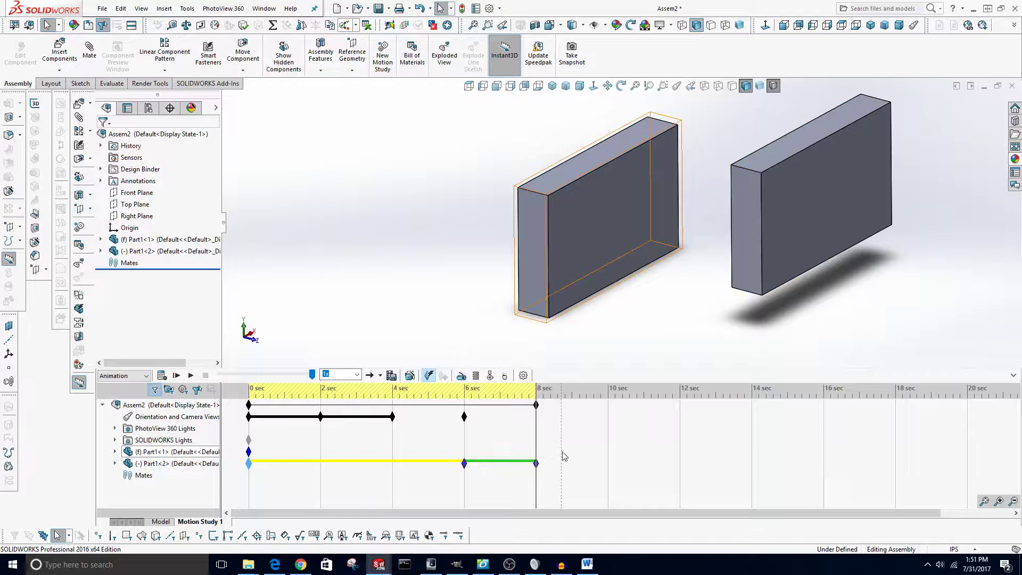
Save the animation as AVI 'Test' at 1920 x 1080, 30 fps, with fixed aspect ratio off.
click(392, 375)
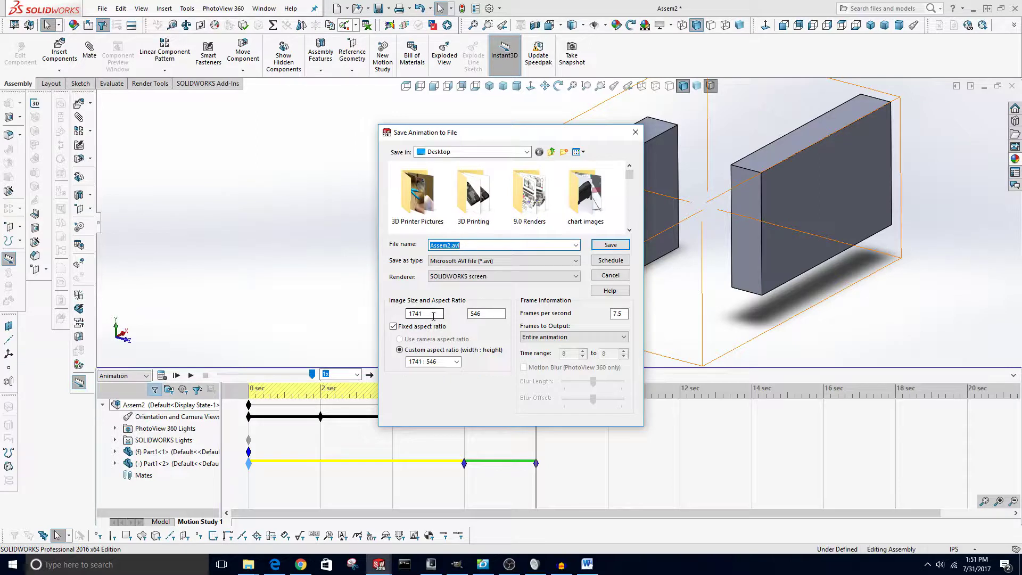
click(432, 314)
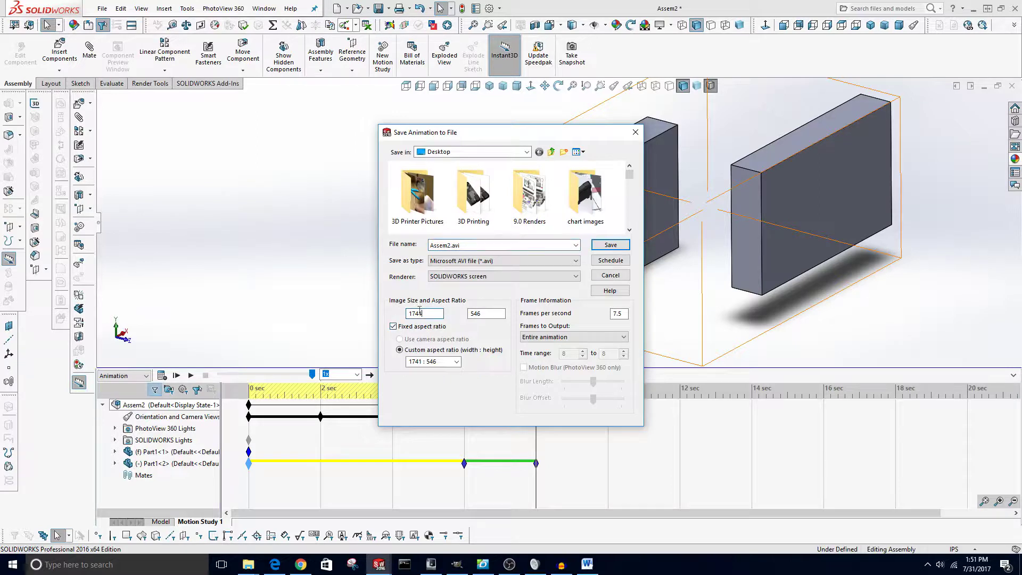
click(393, 327)
click(393, 327)
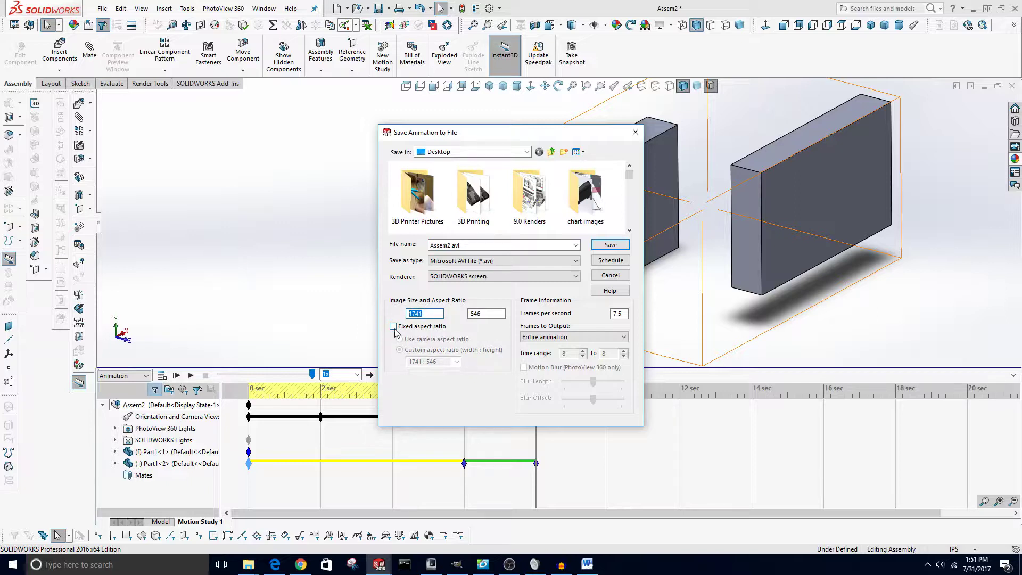
text(1920)
key(Tab)
text(108)
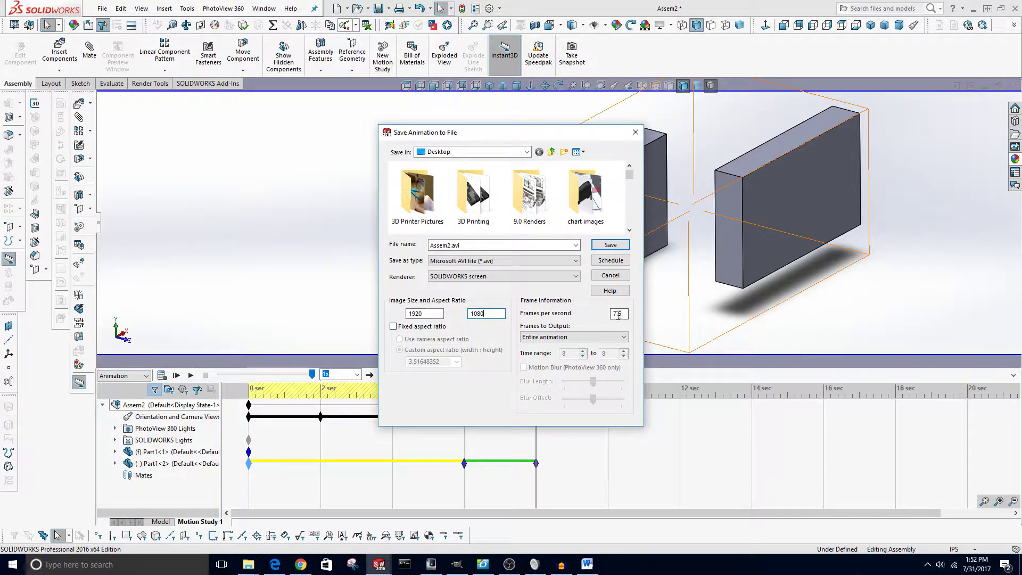
key(Tab)
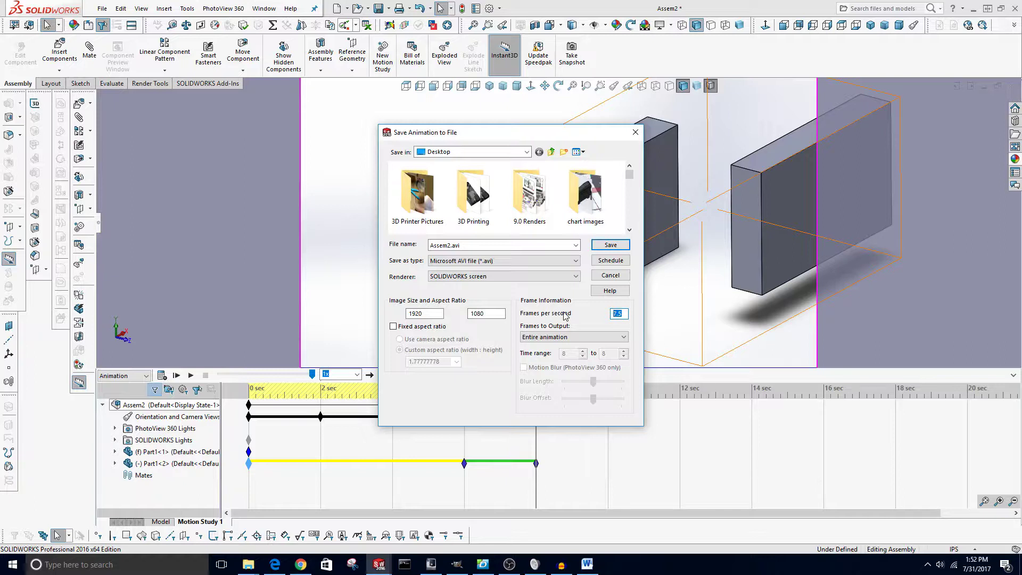
text(30)
double_click(478, 245)
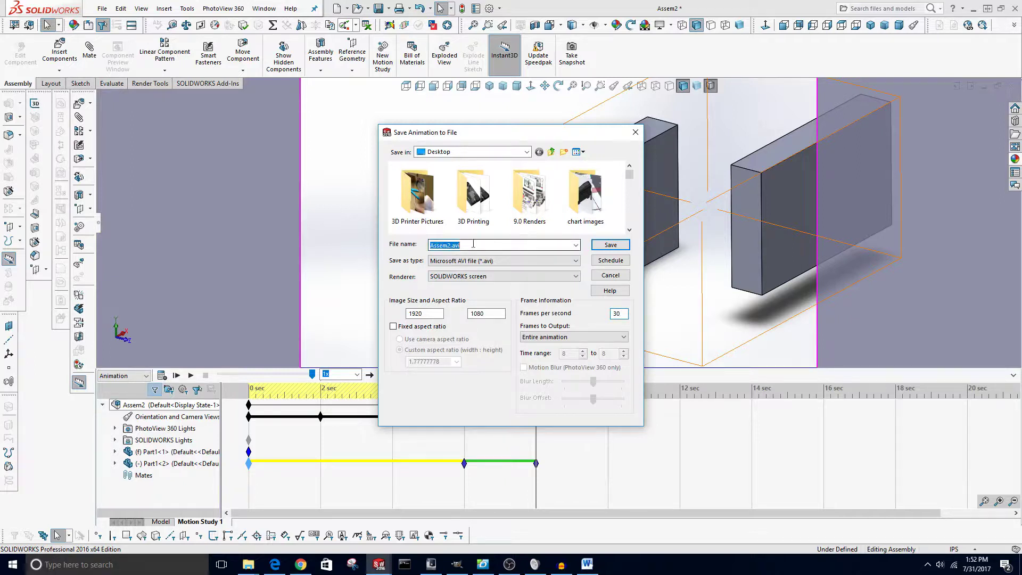
text(Test)
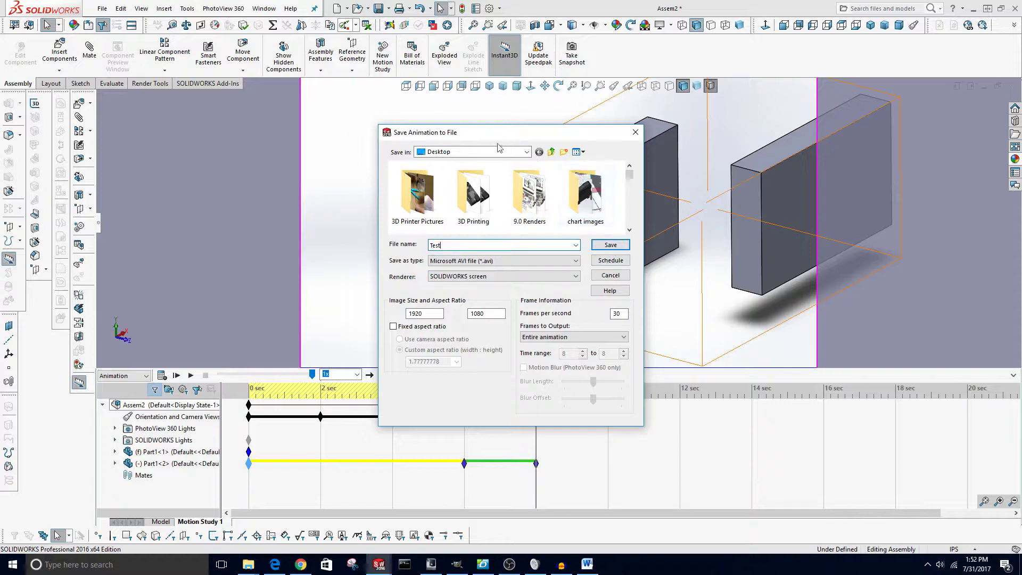
key(Return)
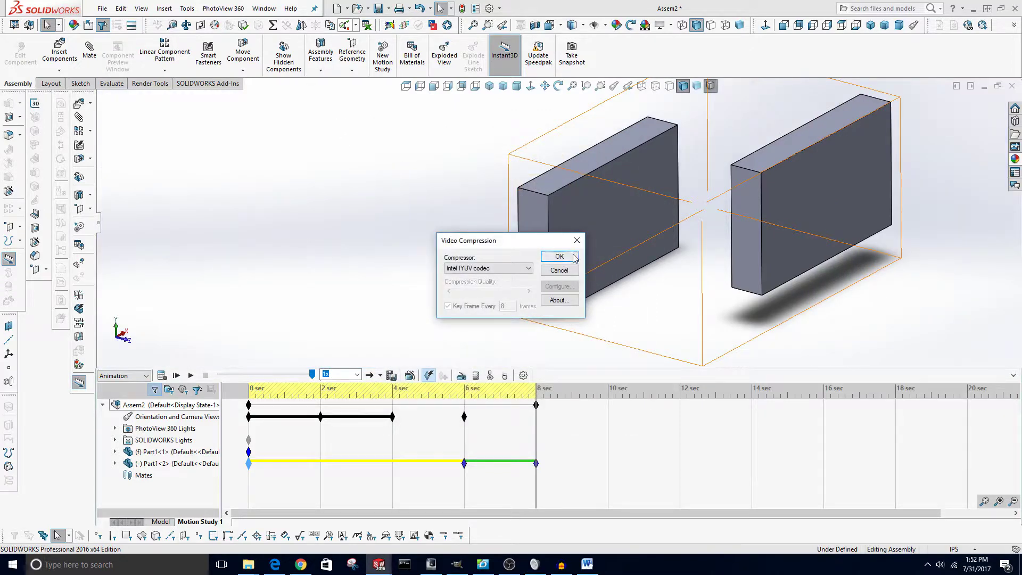
Accept the Intel IYUV codec and recalculate the motion study to render the Test video.
click(519, 267)
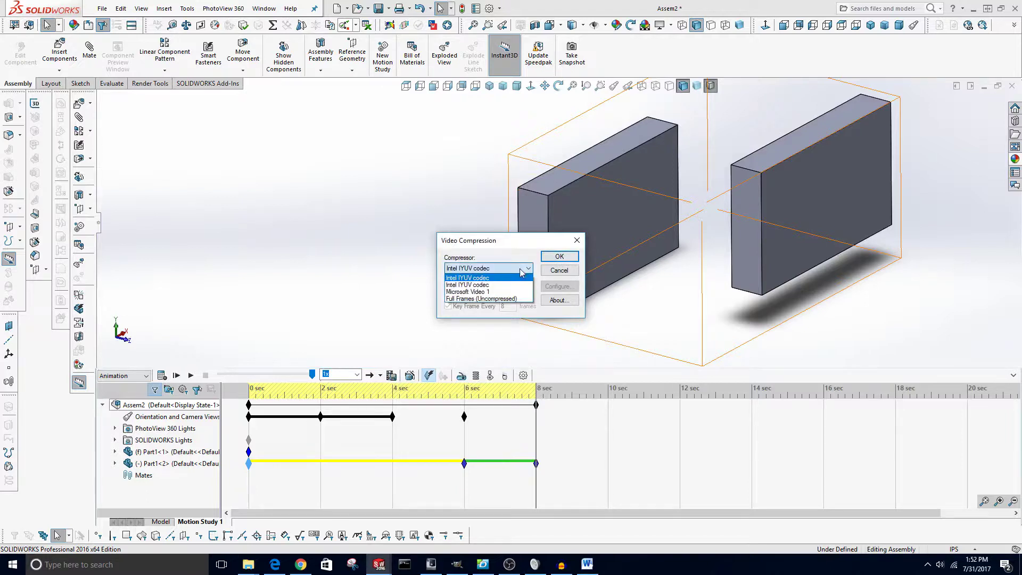
click(522, 274)
click(560, 257)
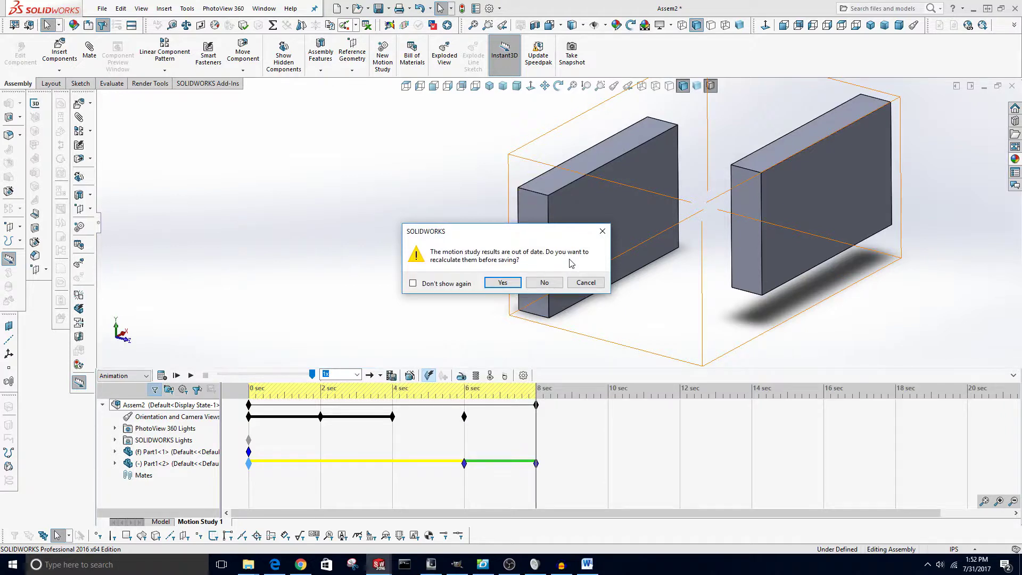
click(503, 283)
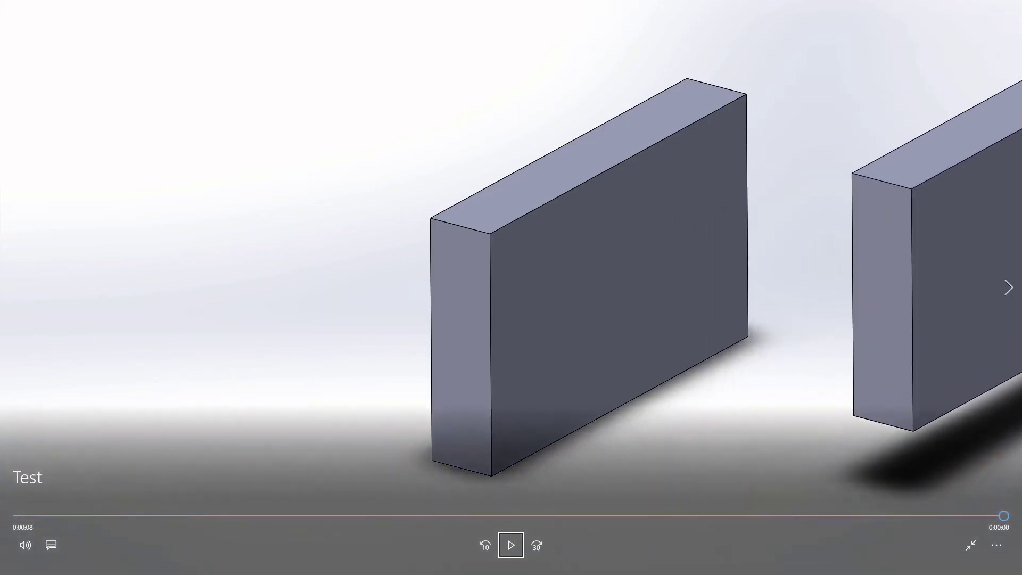
Exit full screen and close Movies & TV after the Test video finishes.
key(Escape)
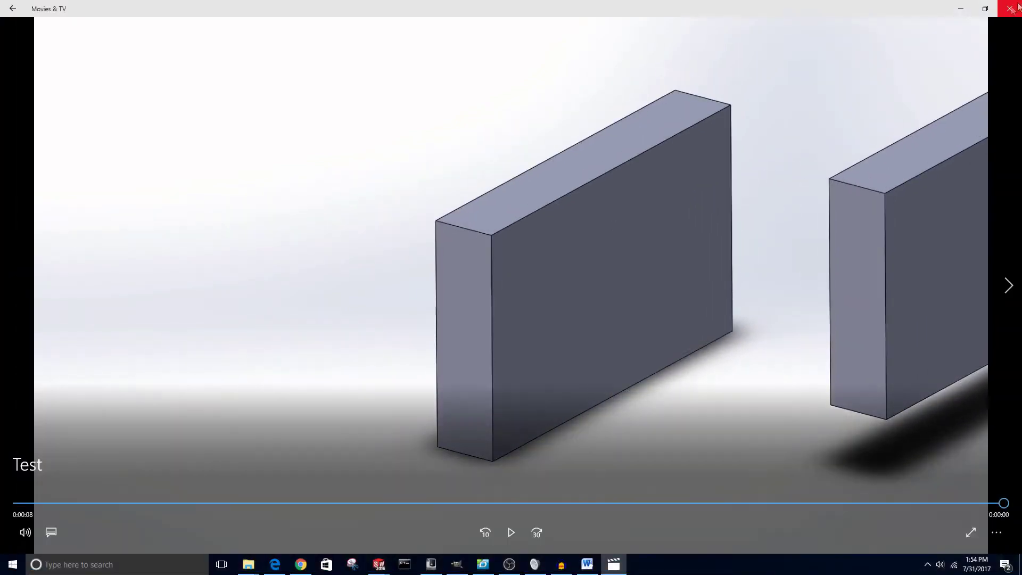
key(alt+F4)
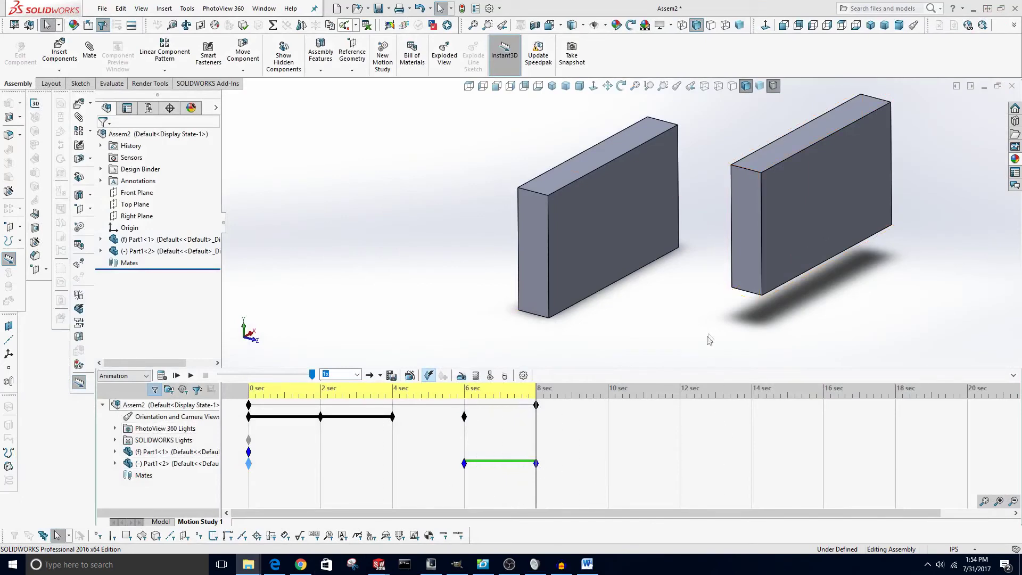